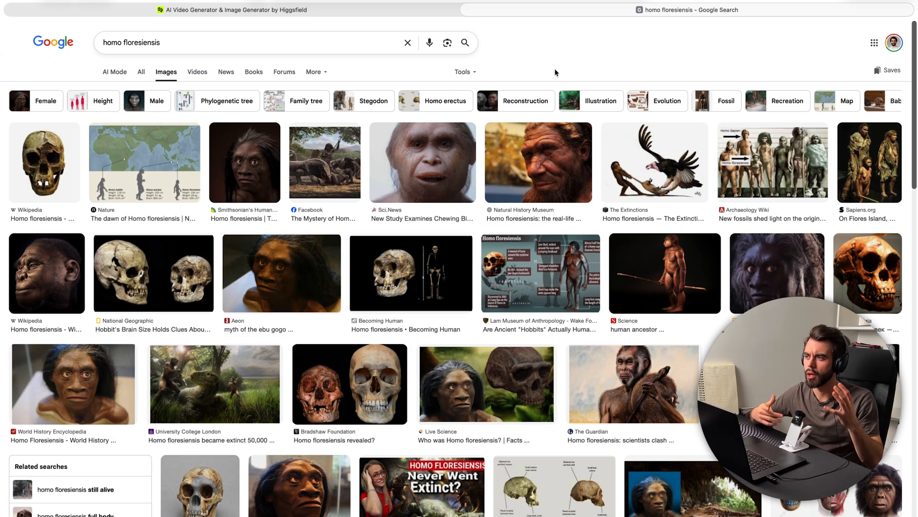
Step: Switch to the Higgsfield site and open its Create Image page
click(182, 10)
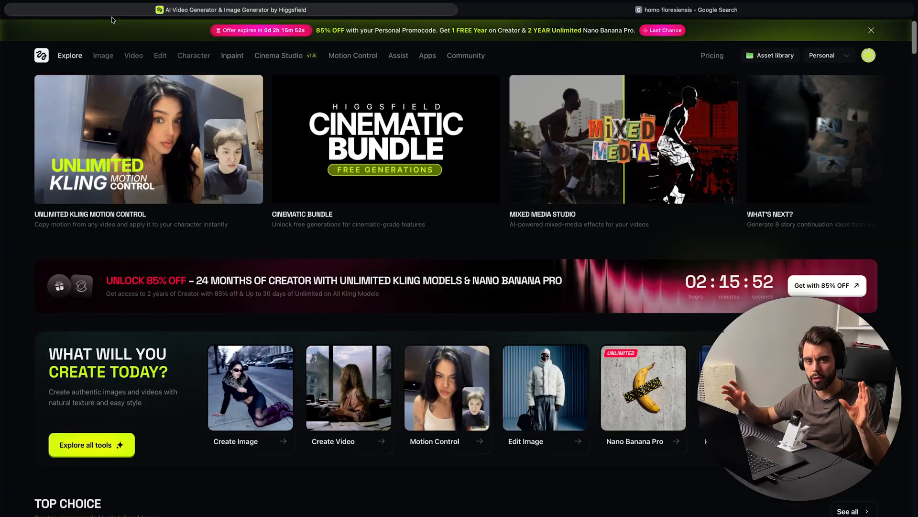
mouse_move(107, 59)
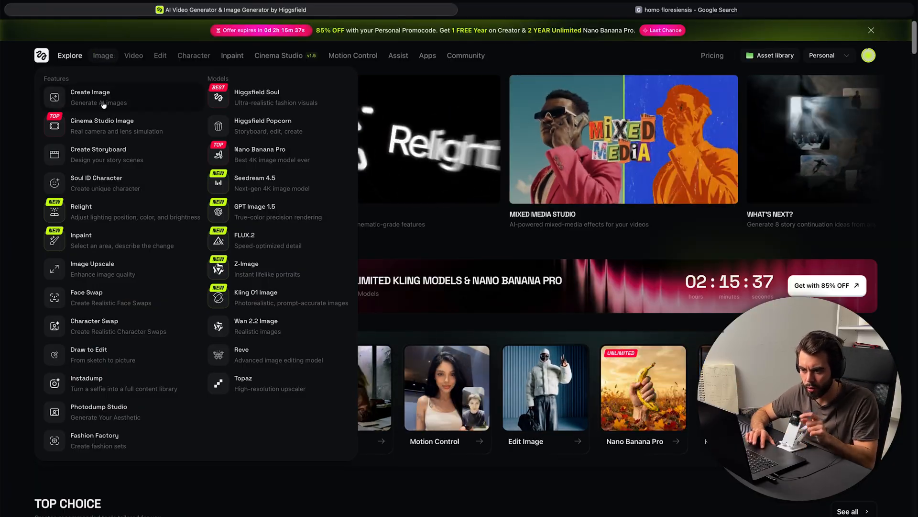
click(101, 100)
mouse_move(112, 141)
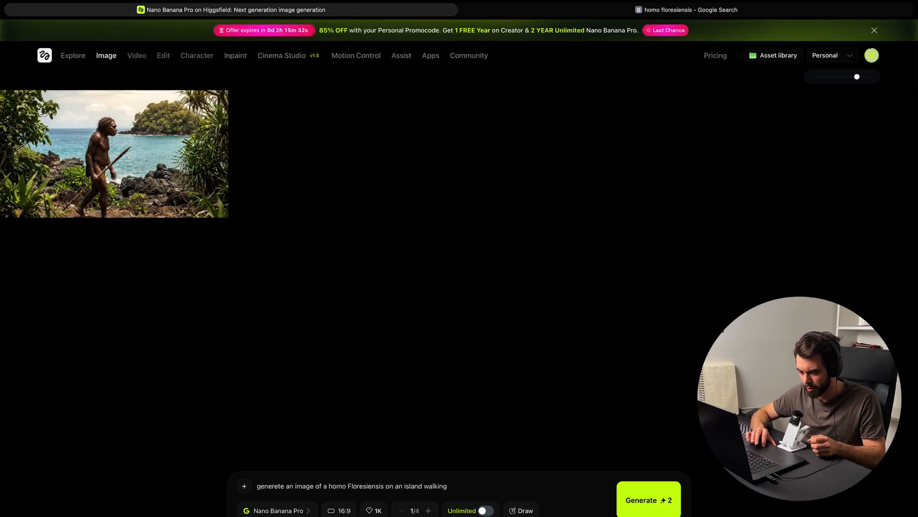
Step: Look through the image generation models on offer, leaving Nano Banana Pro selected
click(304, 511)
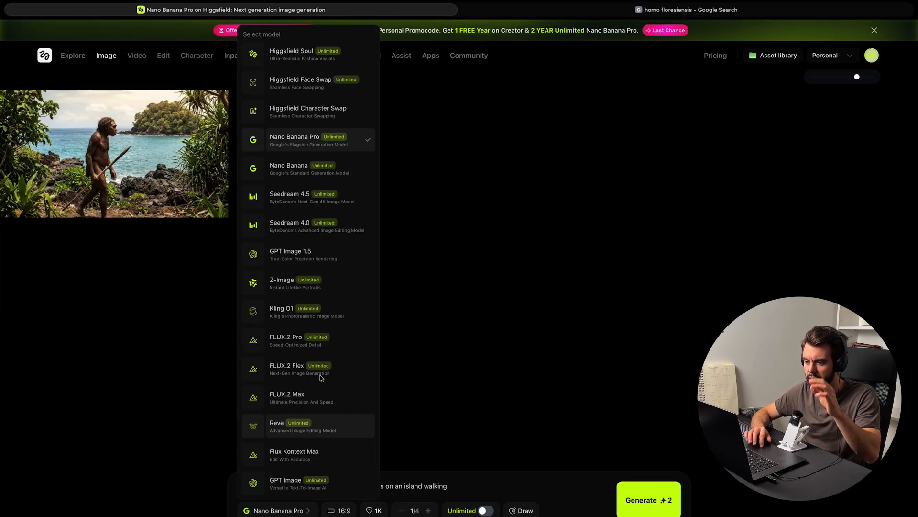
scroll(313, 442, down, 1)
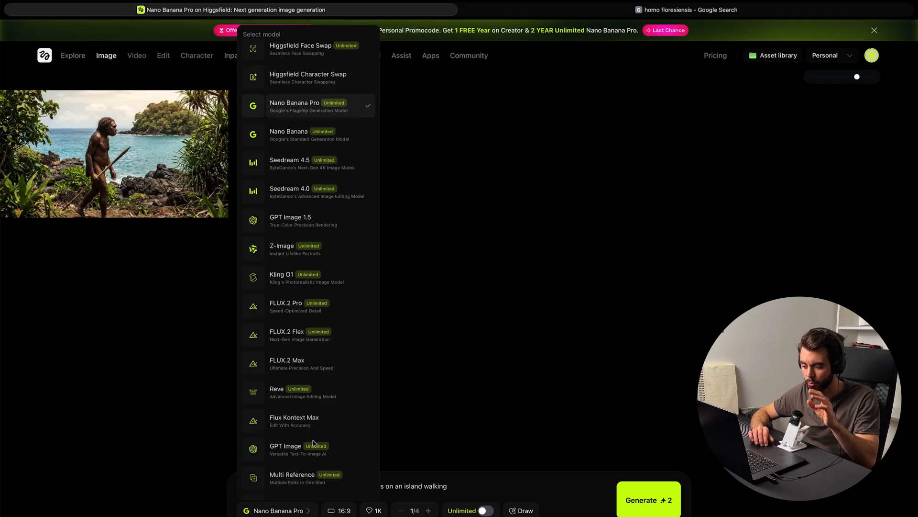
scroll(313, 443, up, 1)
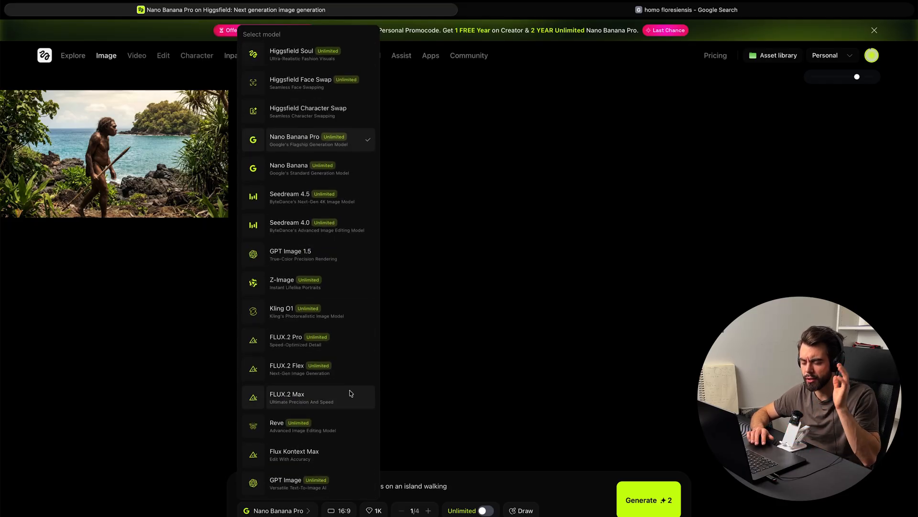
click(425, 335)
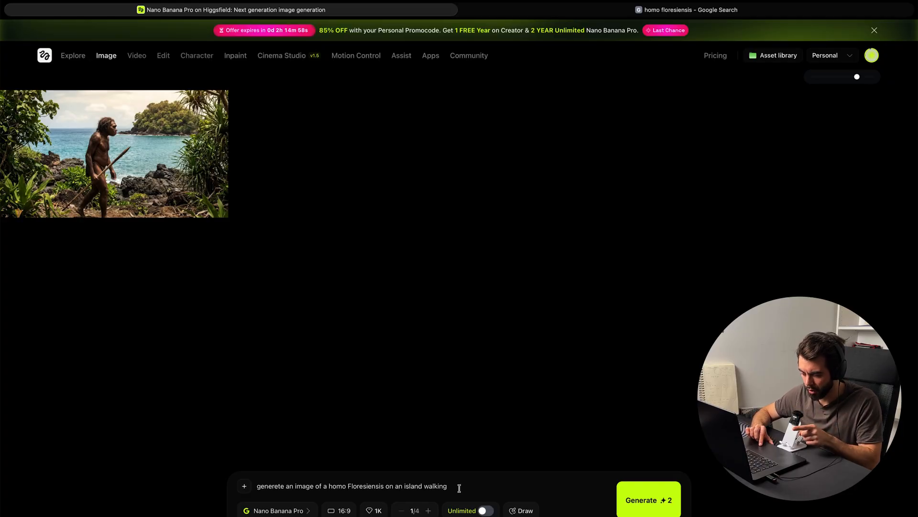
Step: Remove the reference image from the Create Video form and return to image generation
text(.)
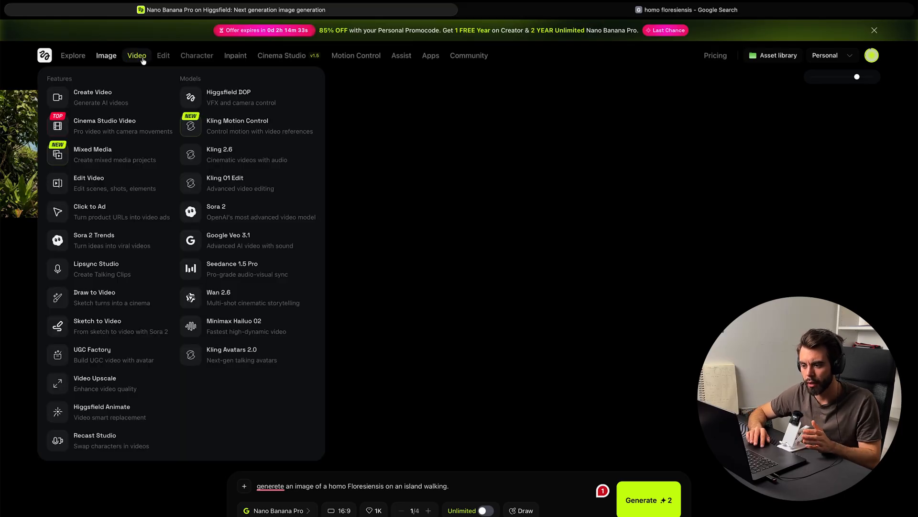
click(126, 104)
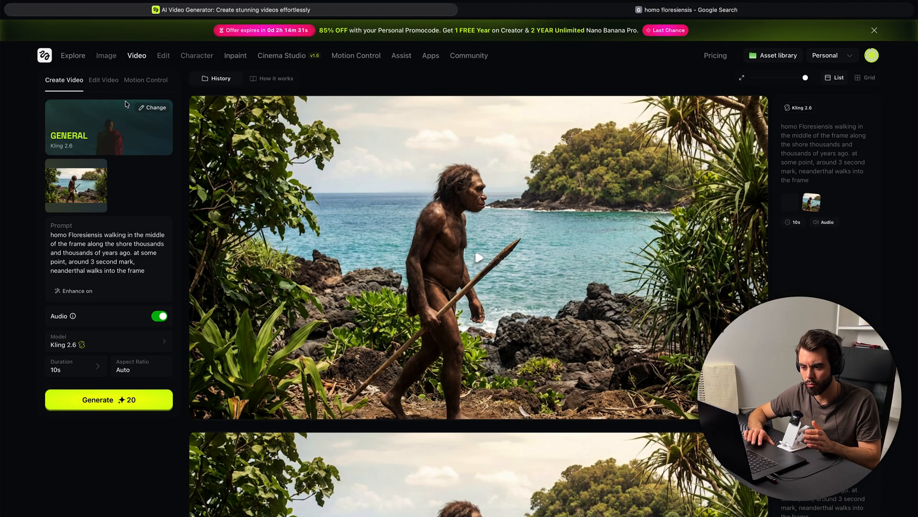
click(107, 159)
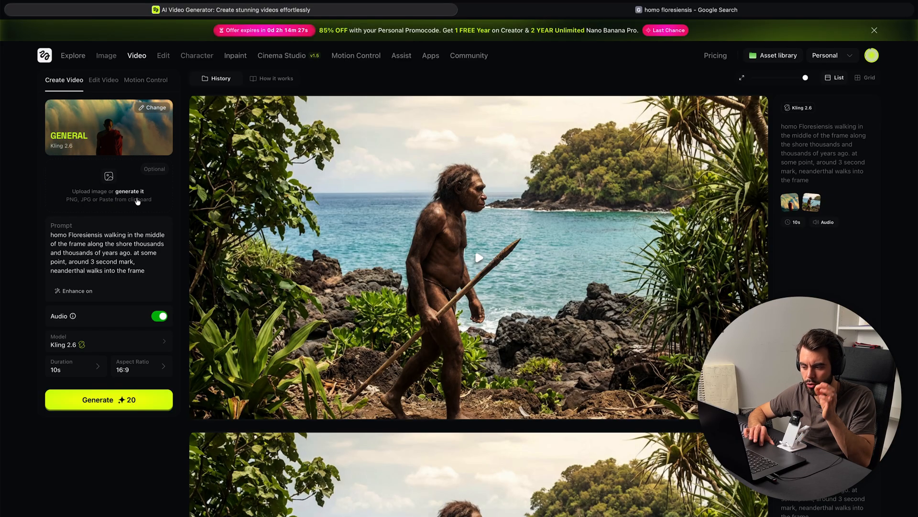
click(107, 55)
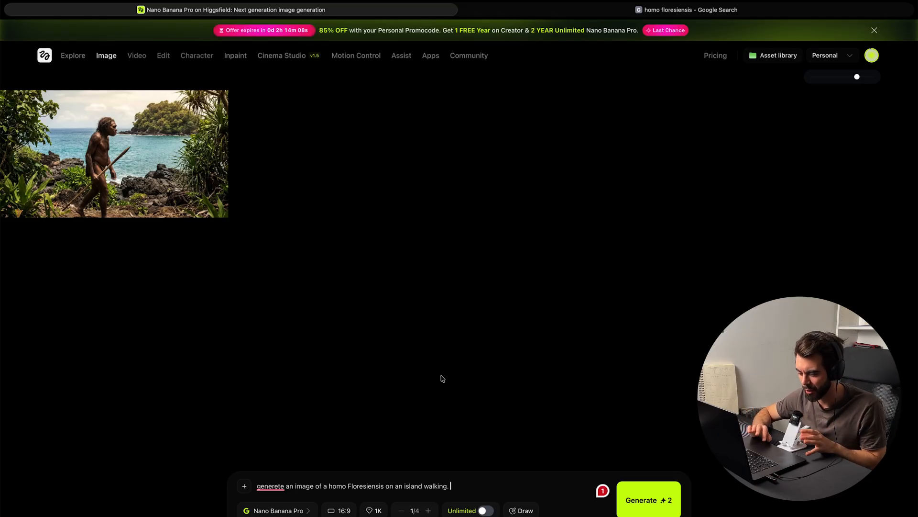
Step: Extend the image prompt after "walking" with "towards a neanderthal who is by the fire"
key(BackSpace)
key(BackSpace)
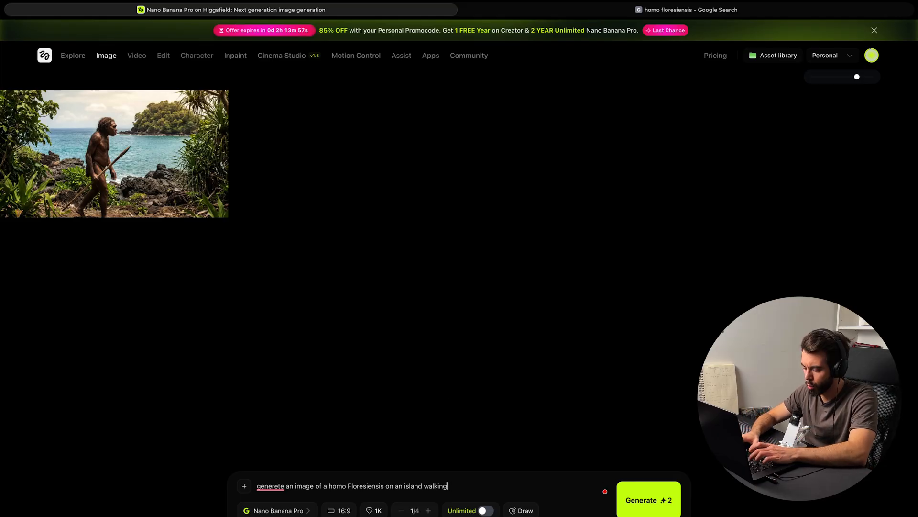
text(towards a )
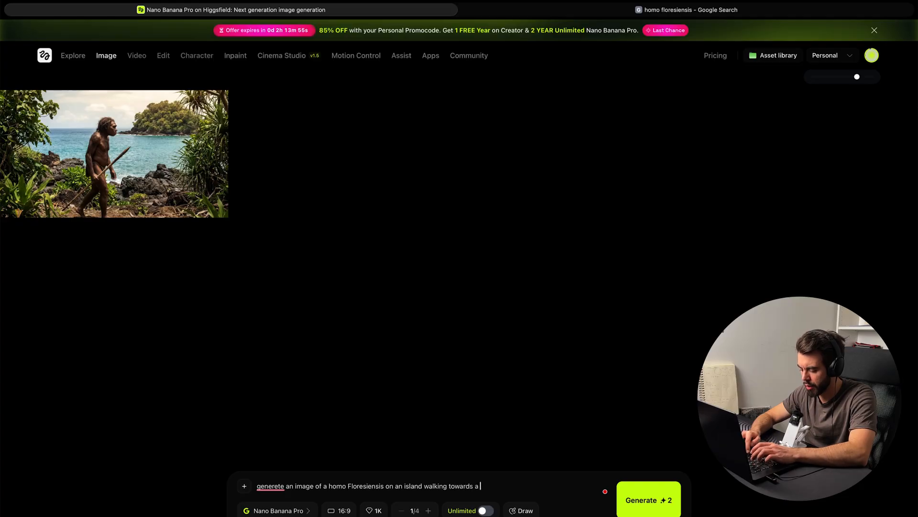
text(neanderthal)
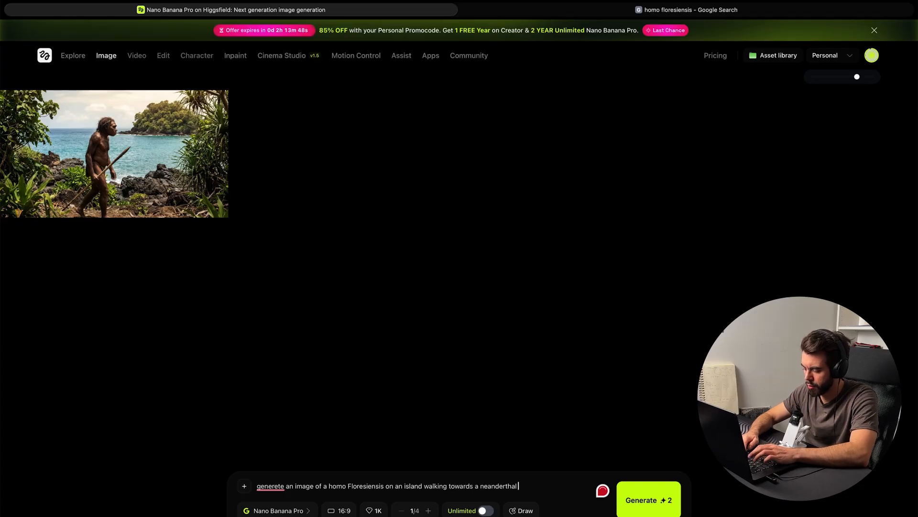
text( who is by the )
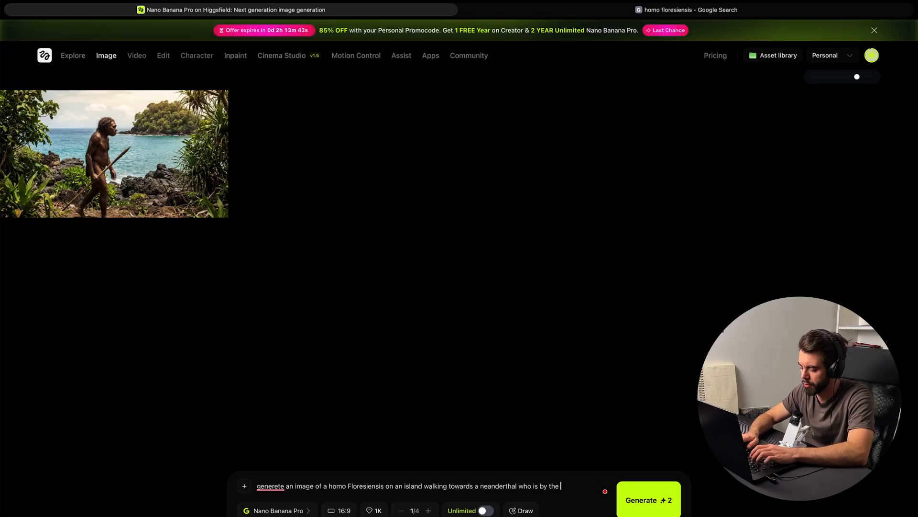
text(fire)
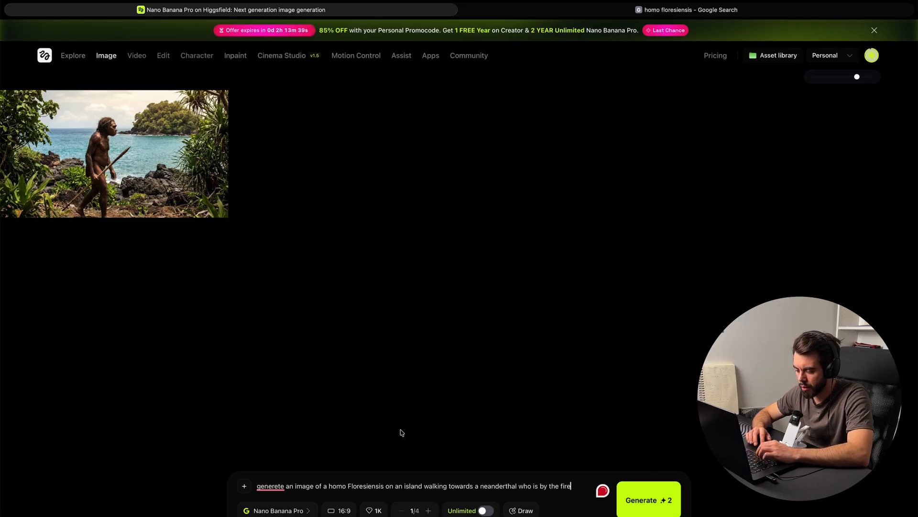
Step: Generate the image with a 16:9 aspect ratio and 2K quality
click(343, 511)
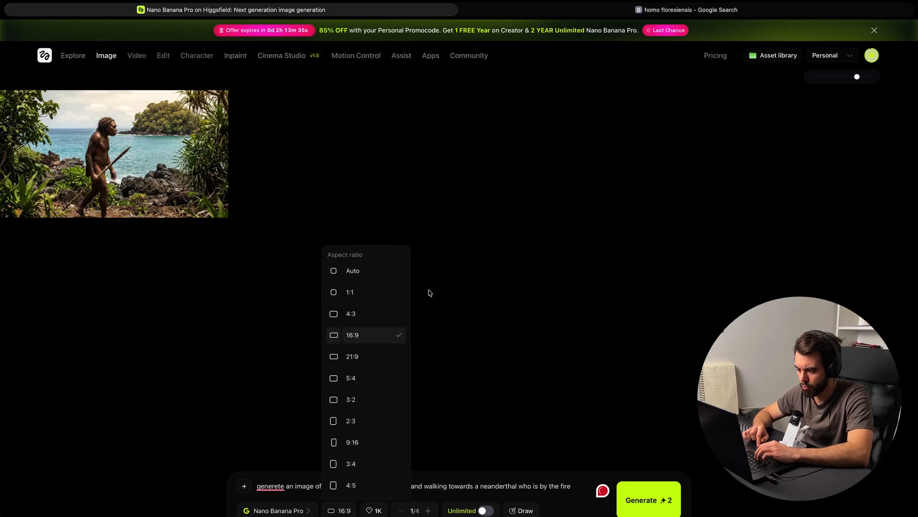
click(389, 338)
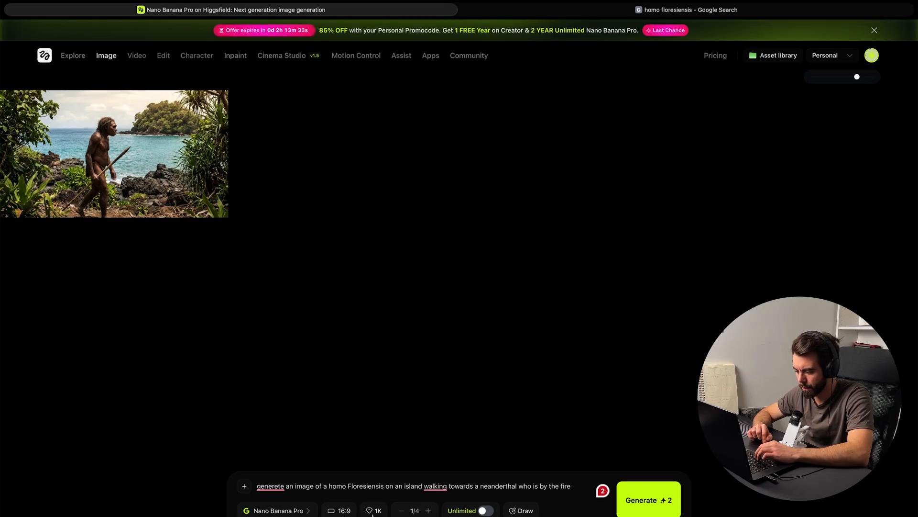
click(373, 512)
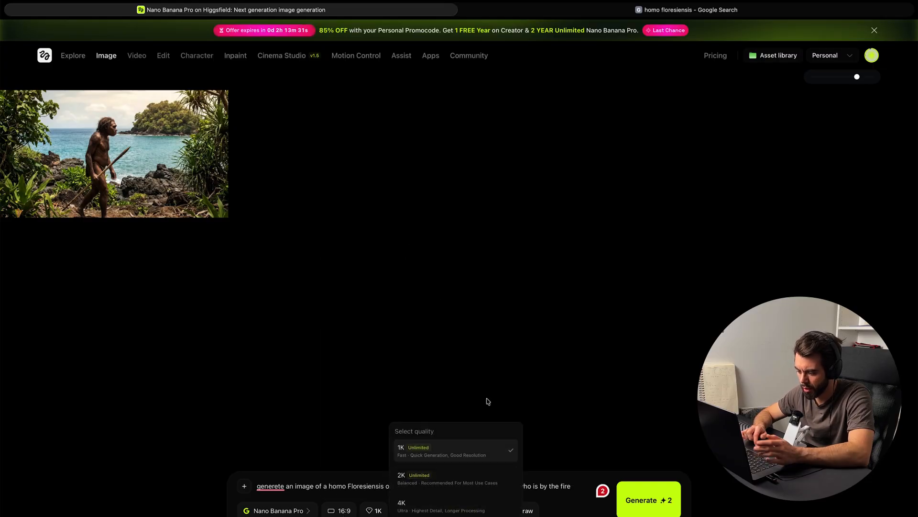
click(522, 348)
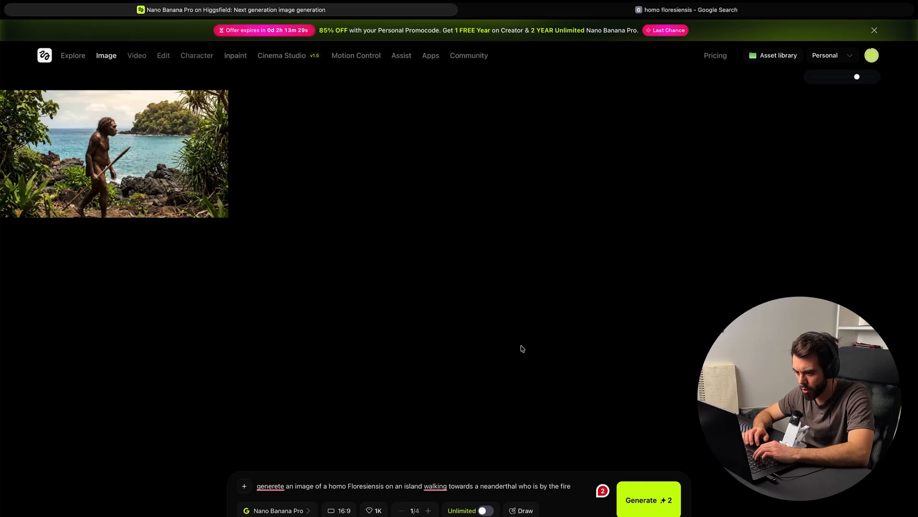
click(372, 510)
click(448, 474)
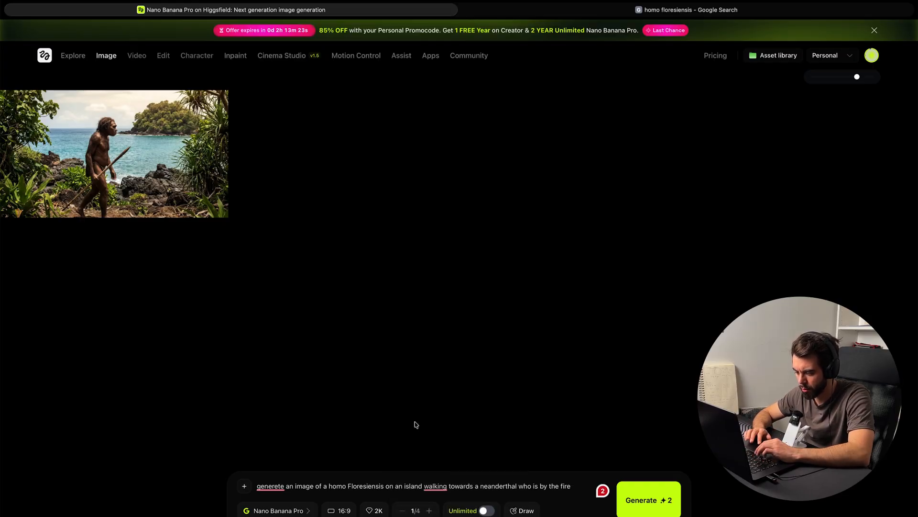
click(649, 512)
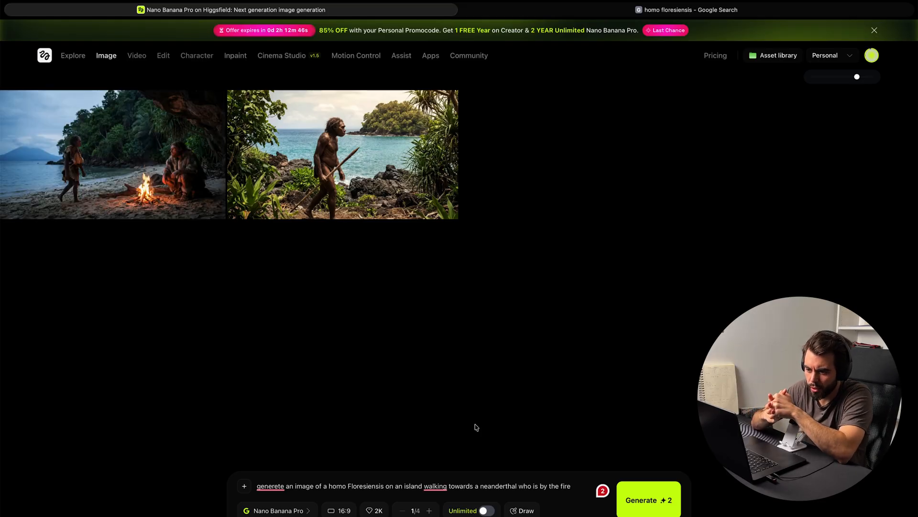
Step: Use the generated campfire image as the video's reference and delete the prompt's last sentence about the neanderthal walking into the frame
click(201, 192)
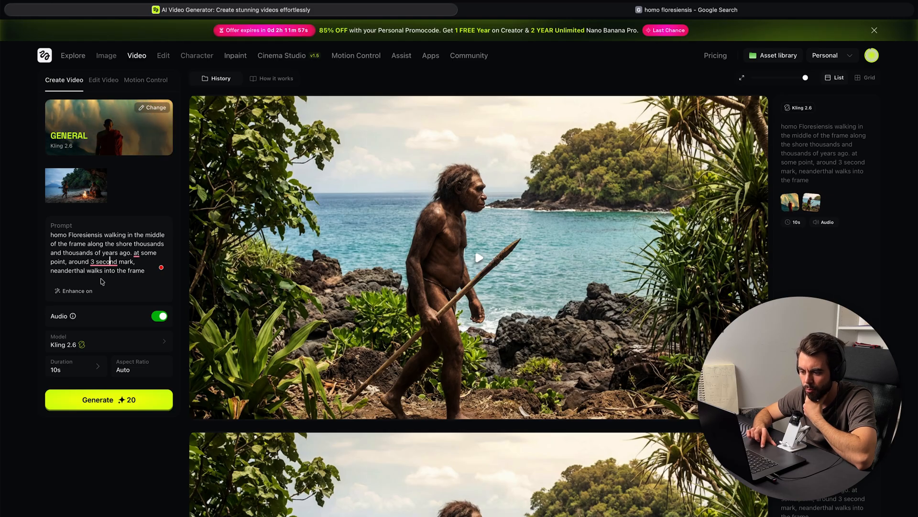
mouse_move(136, 253)
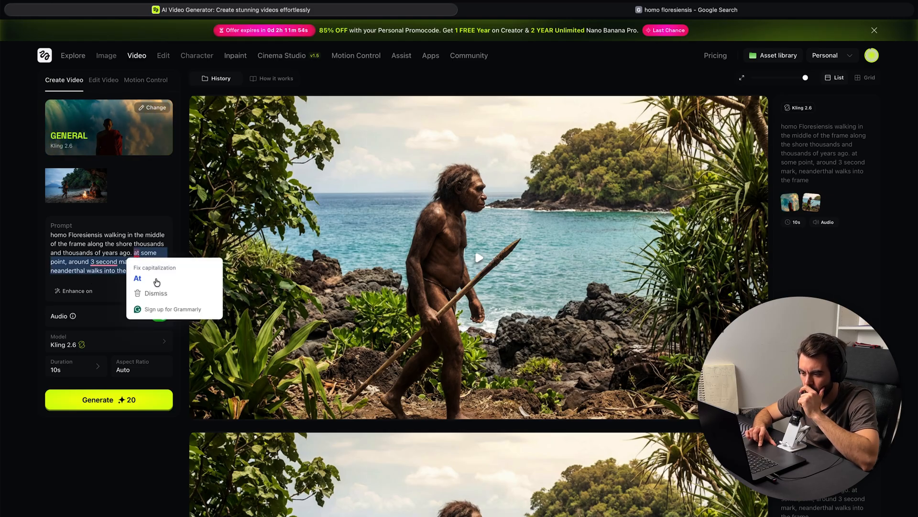
key(BackSpace)
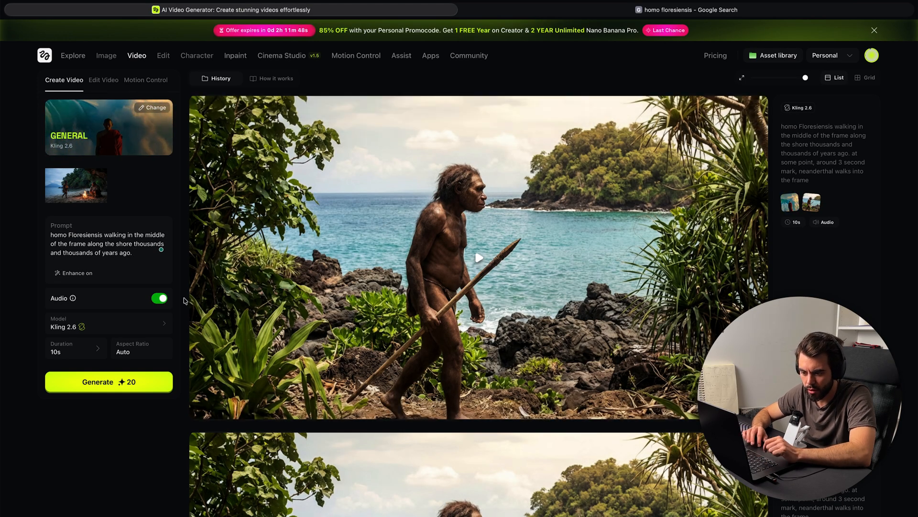
Step: Add to the video prompt "neanderthal on the right is cold towards the homo Floresiensis and doesn't let it get close to thr fire"
text(neanderthal)
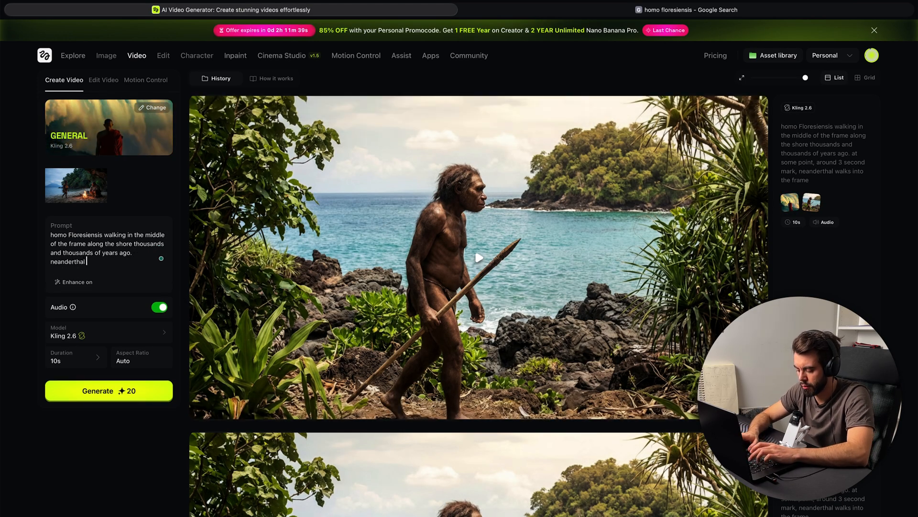
text( on the right )
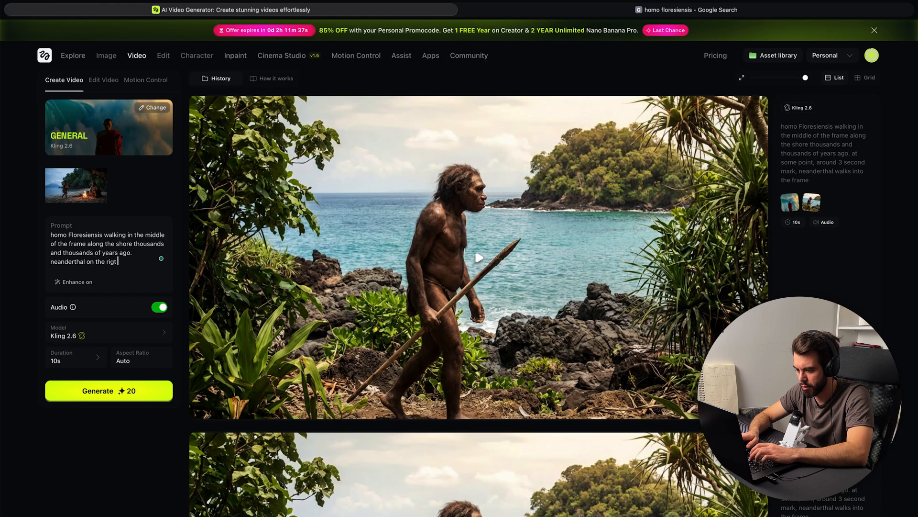
text(is cold tow)
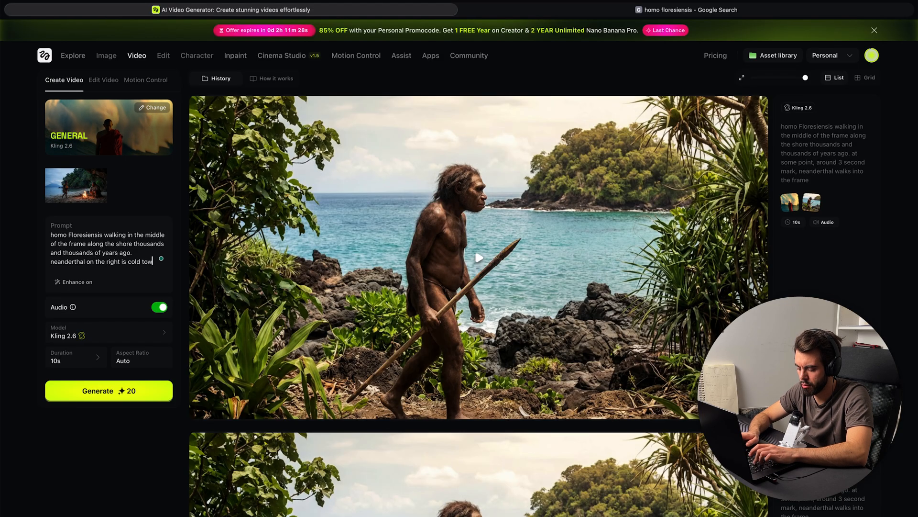
text(ards the)
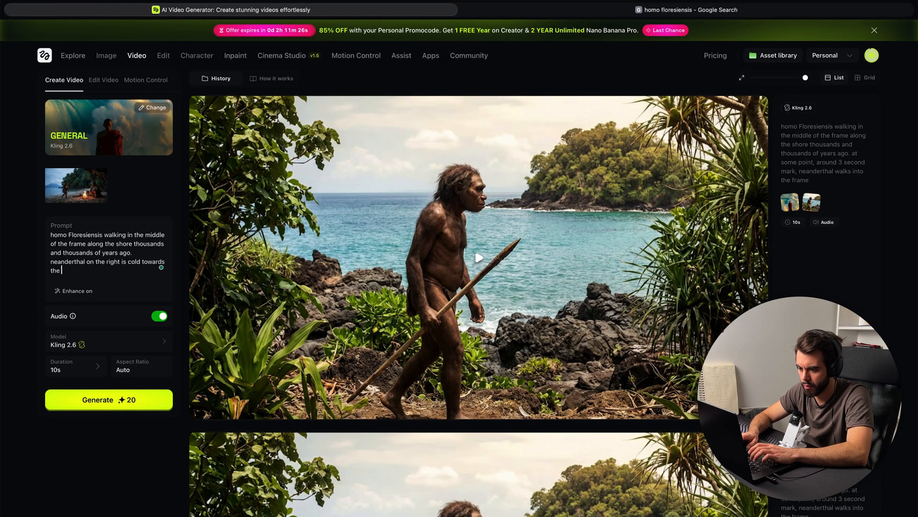
text( homo Floresiensis)
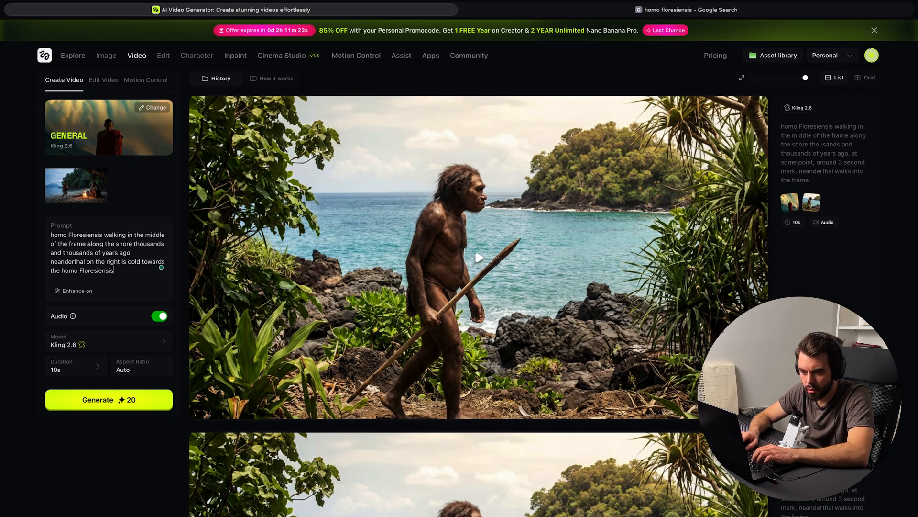
text( and doesn't)
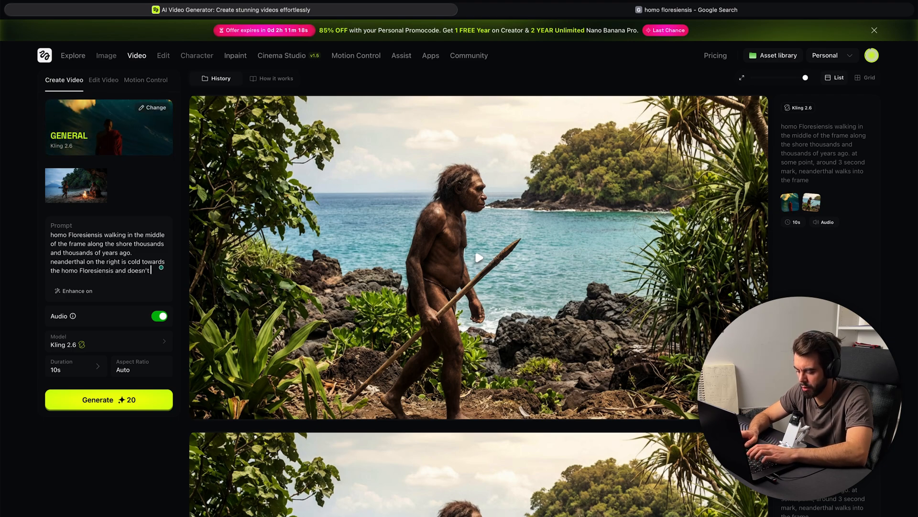
text( let it get c)
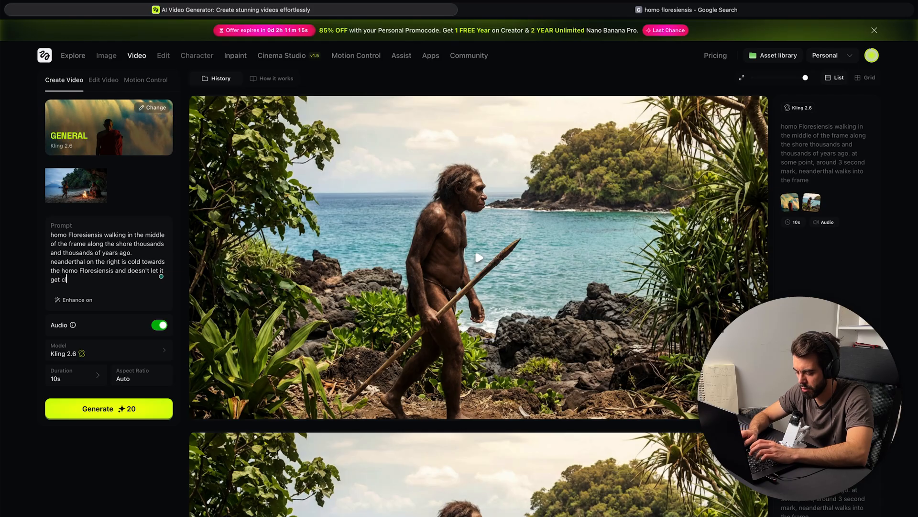
text(fire)
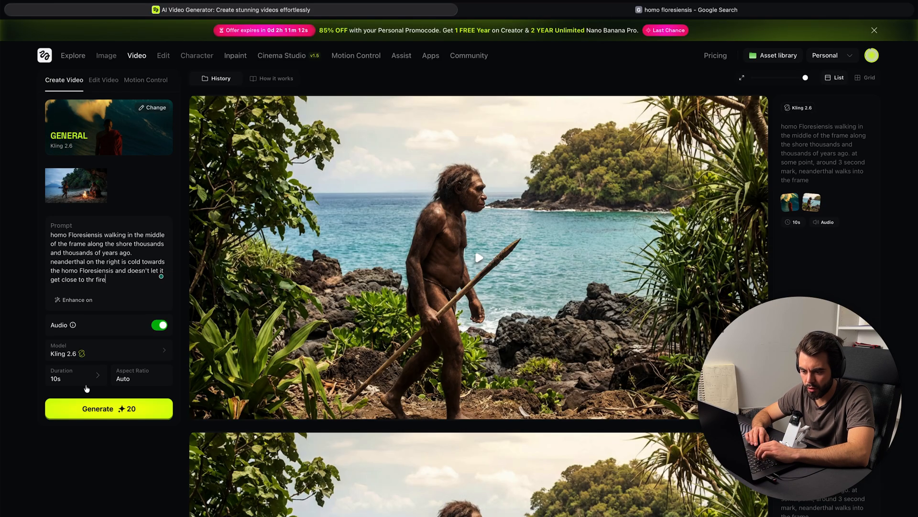
Step: Generate the campfire video with the Kling 2.6 model, a 10s duration, auto aspect ratio and audio on
click(105, 354)
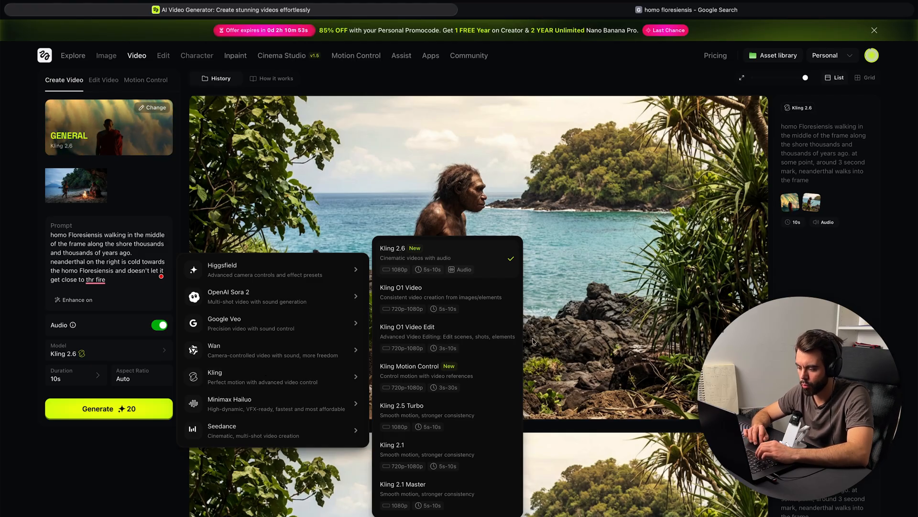
mouse_move(260, 432)
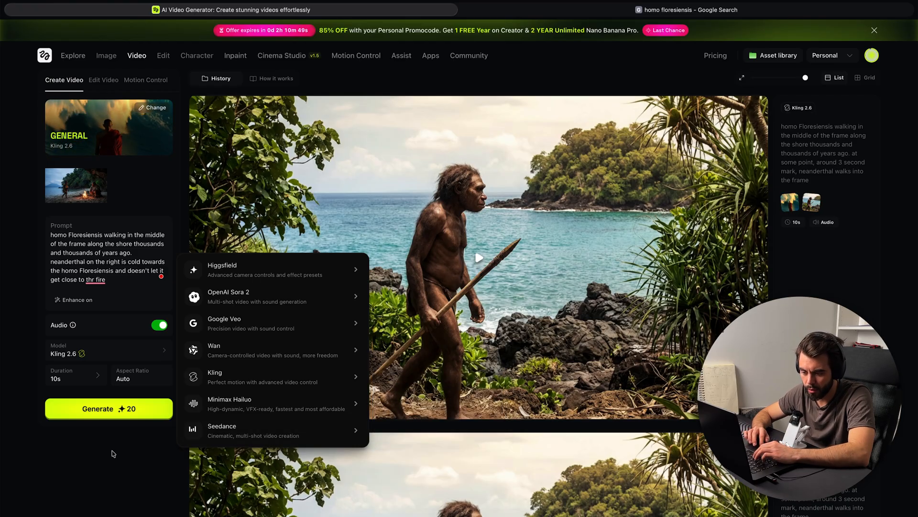
click(80, 378)
click(80, 378)
click(80, 379)
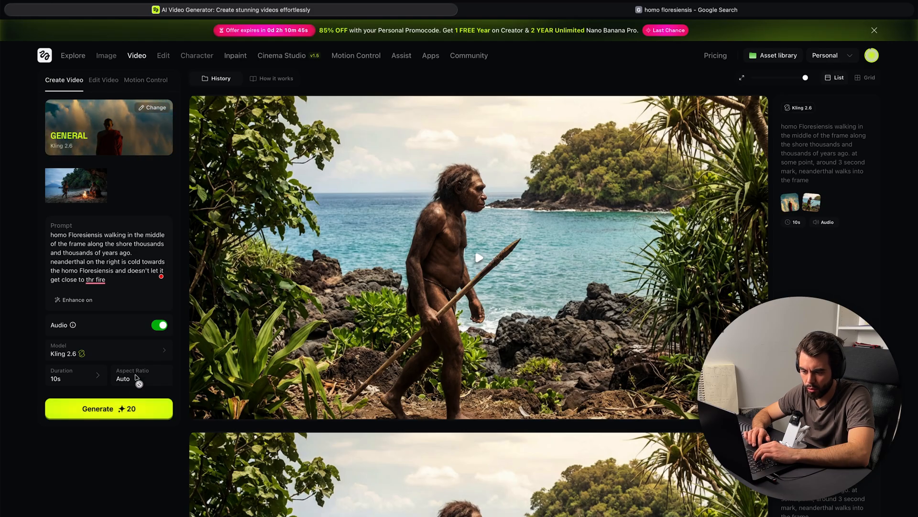
click(126, 407)
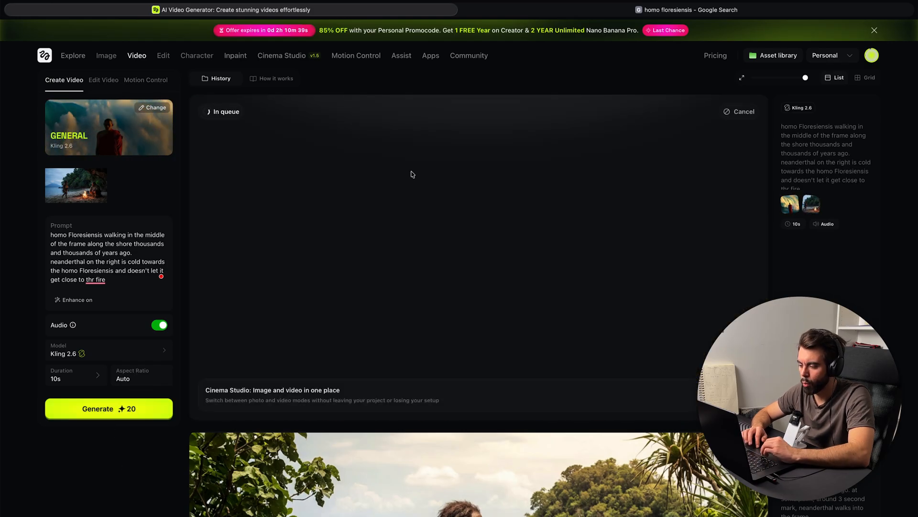
Step: Browse the earlier videos in the history and scrub through the 5s Kling 2.6 clip of the homo Floresiensis walking along the shore
scroll(392, 324, down, 5)
scroll(391, 323, down, 20)
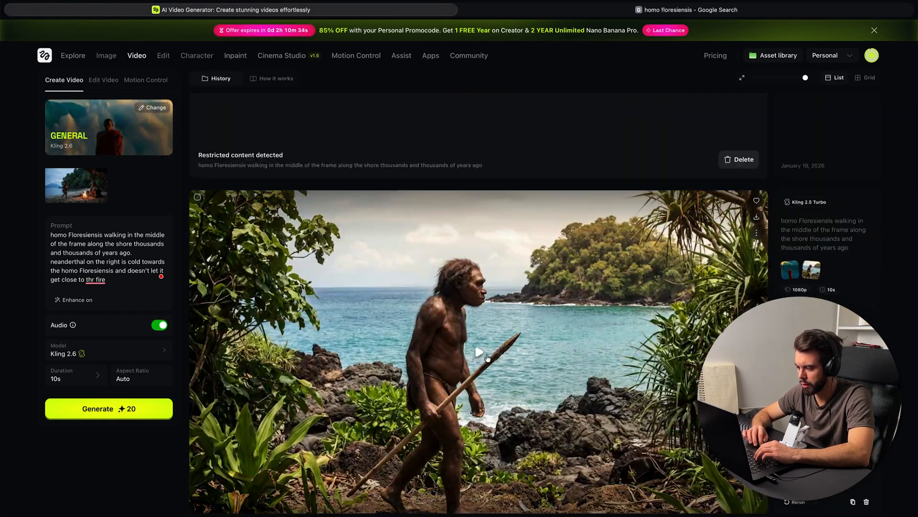
click(487, 358)
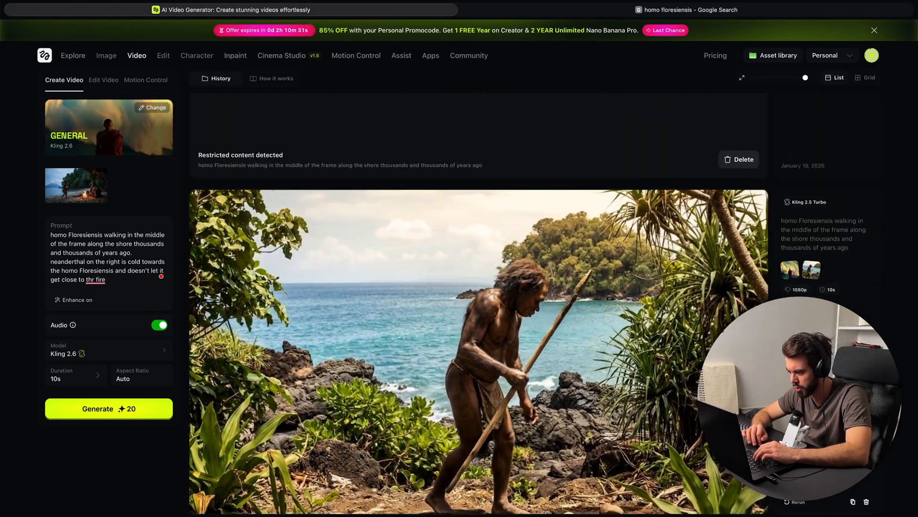
scroll(478, 330, down, 1)
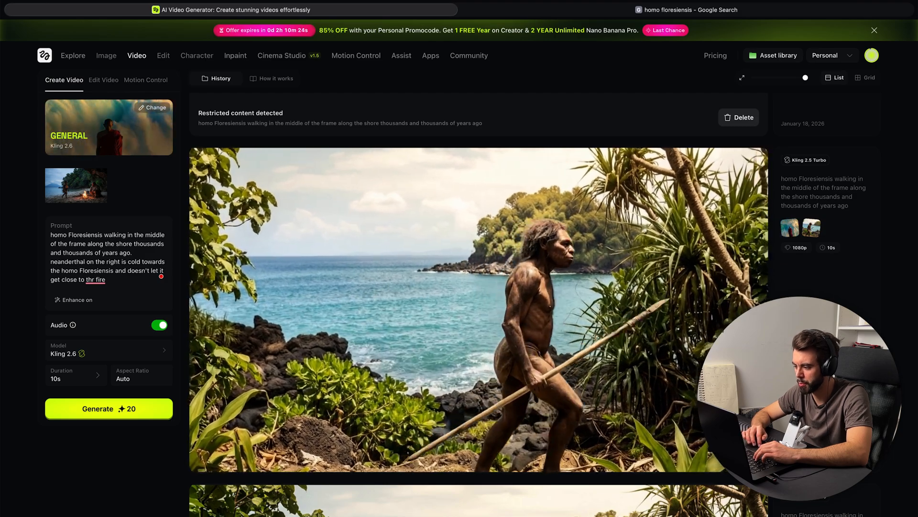
scroll(478, 306, up, 8)
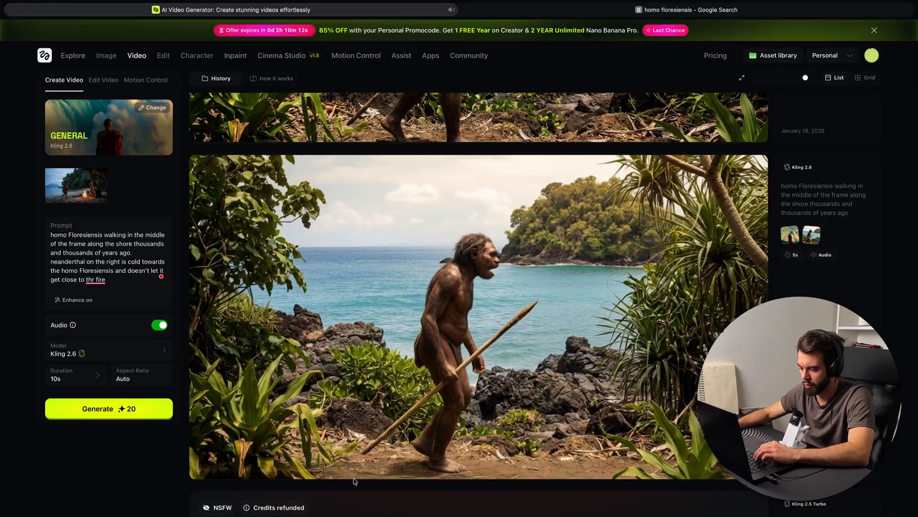
mouse_move(213, 472)
drag(489, 471, 550, 469)
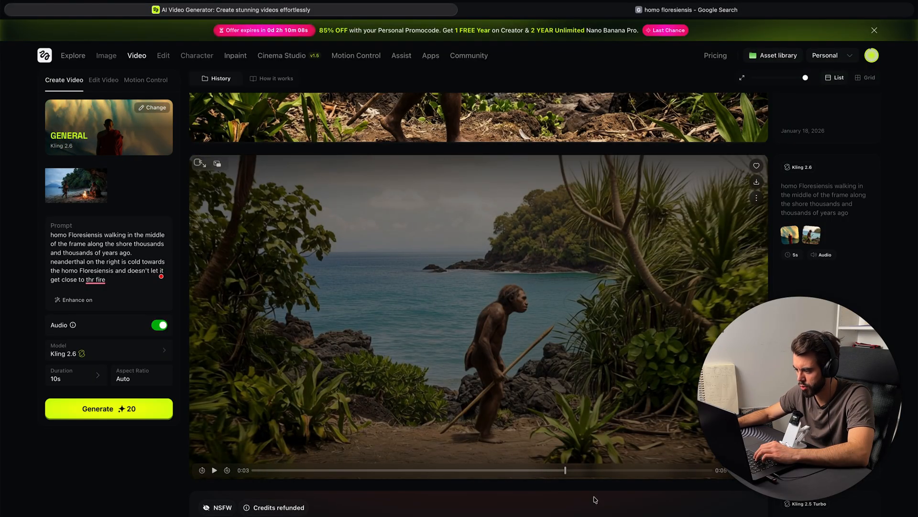
Step: Review the older 10s Kling 2.6 shore clip, whose prompt has the neanderthal walk into the frame, by scrubbing and playing it
scroll(595, 499, down, 7)
click(463, 493)
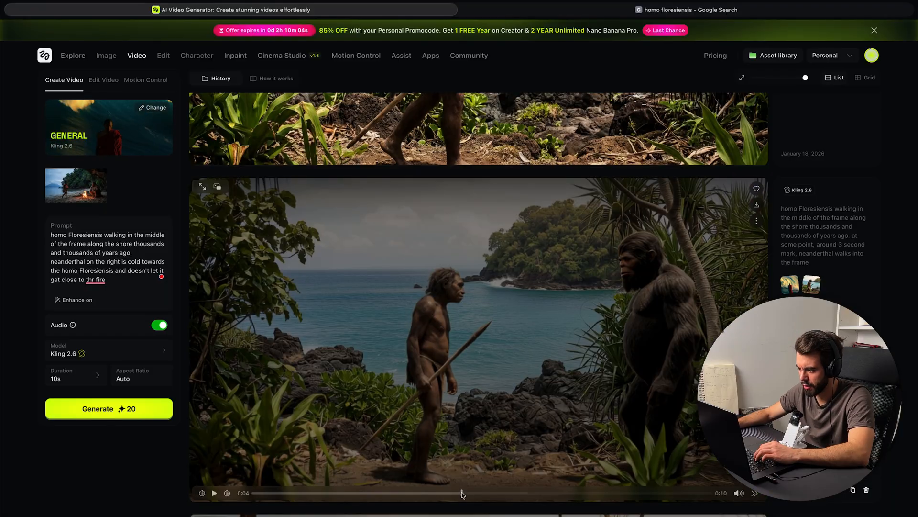
drag(463, 494, 431, 496)
drag(315, 500, 273, 498)
click(214, 493)
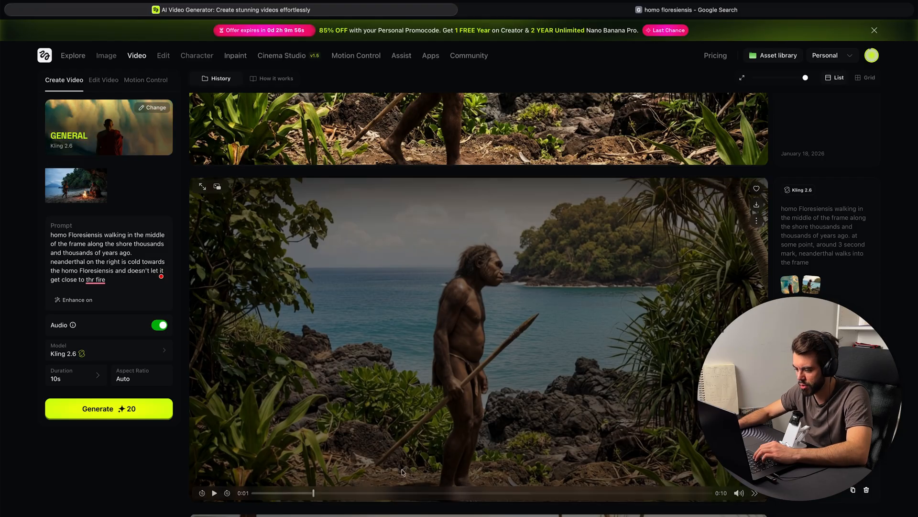
click(553, 494)
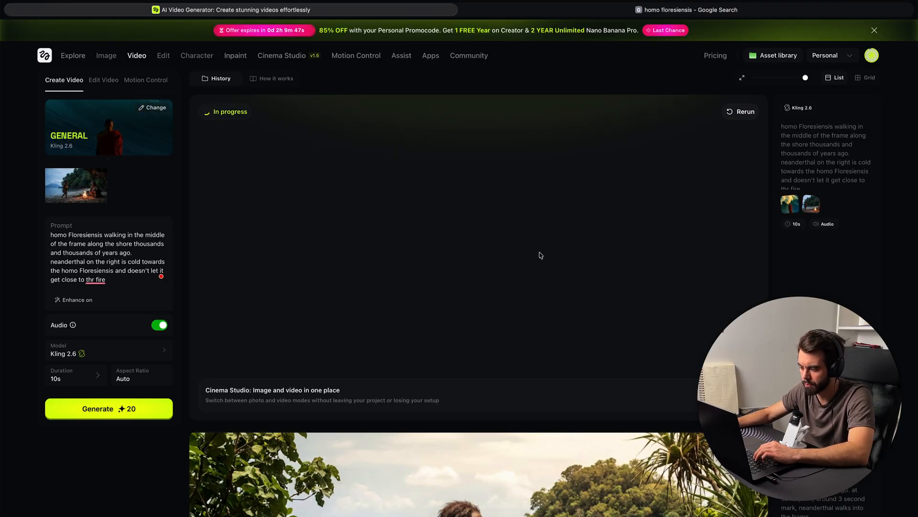
Step: Watch the newer 10s shore clip with the neanderthal and pause it near the end to examine both figures
scroll(545, 311, down, 6)
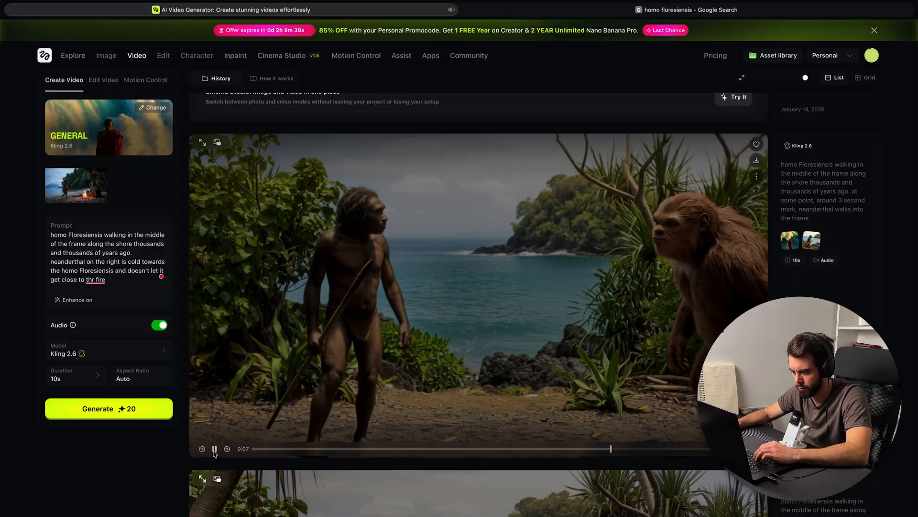
click(215, 449)
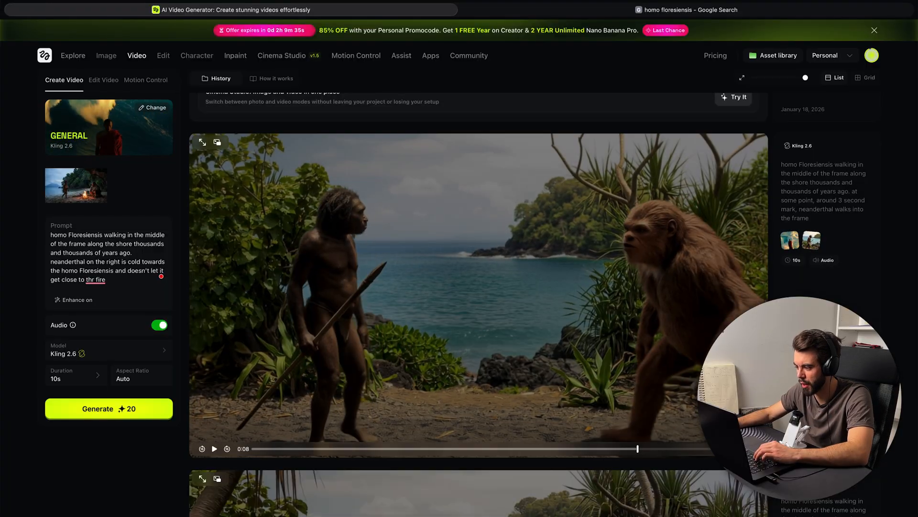
scroll(696, 304, down, 1)
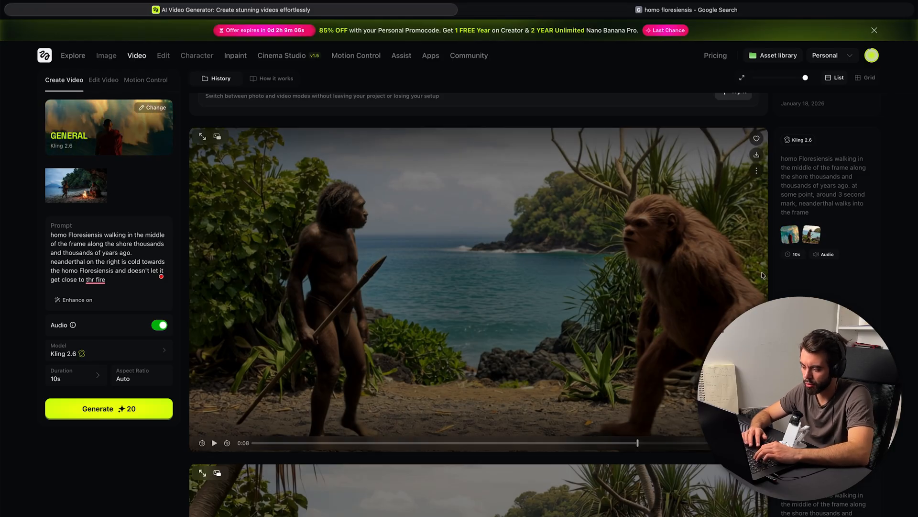
scroll(763, 275, up, 6)
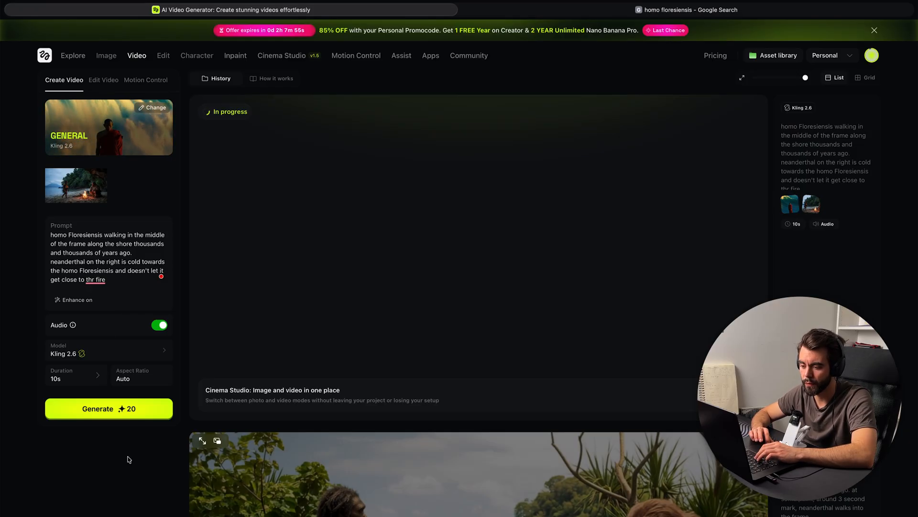
Step: Watch the generated campfire video at full-screen size, then scrub back to about 0:03 to examine how the two figures interact
mouse_move(139, 55)
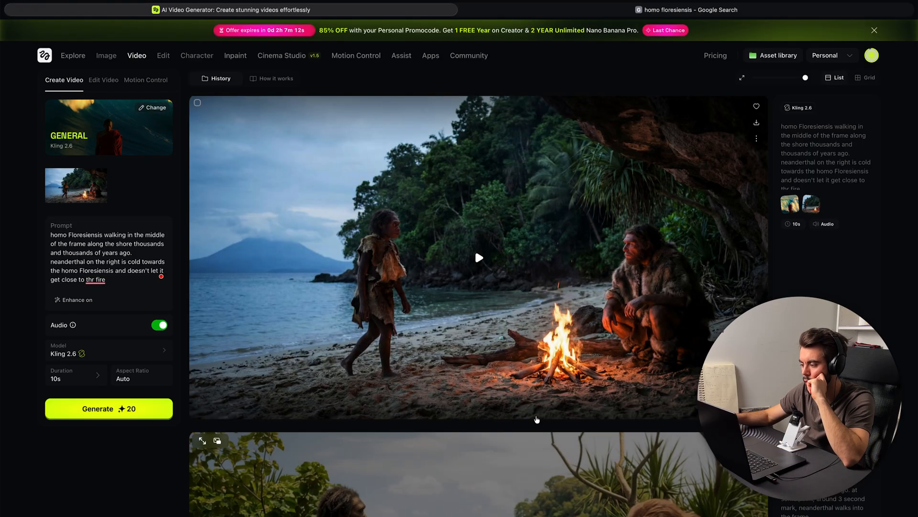
click(508, 278)
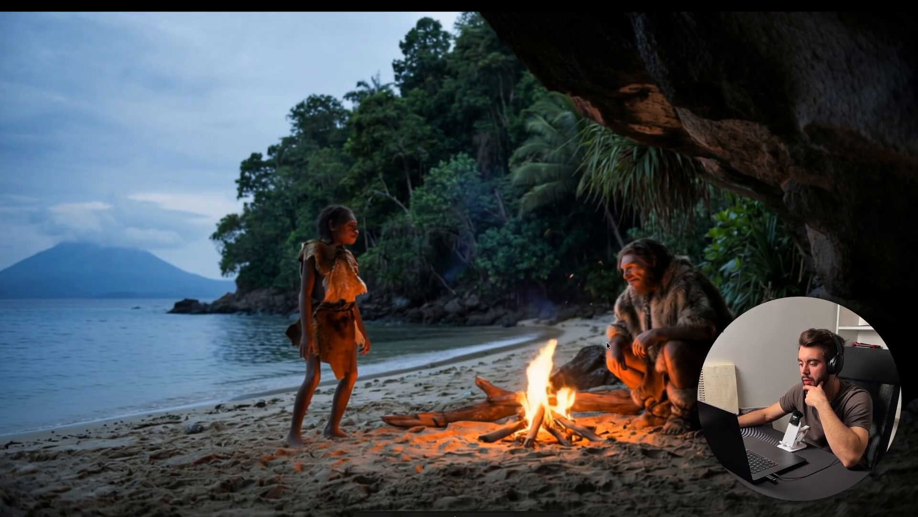
key(Escape)
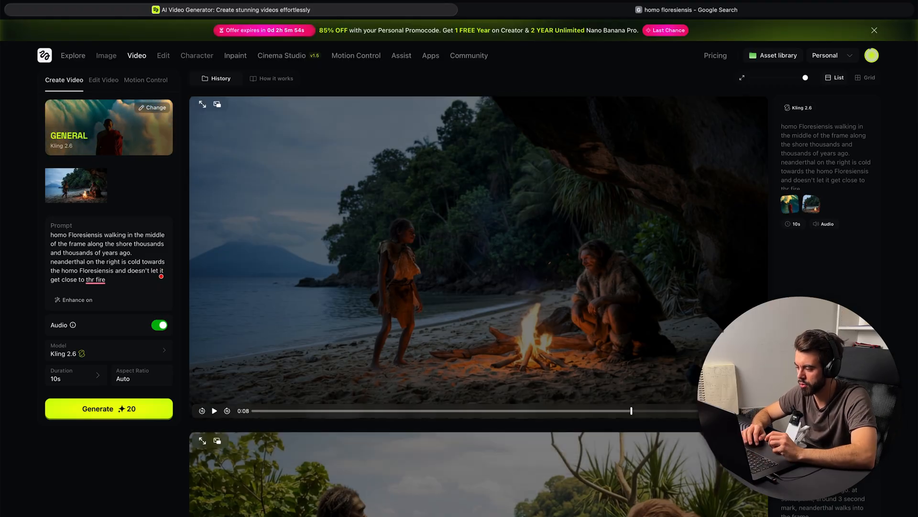
drag(562, 412, 405, 410)
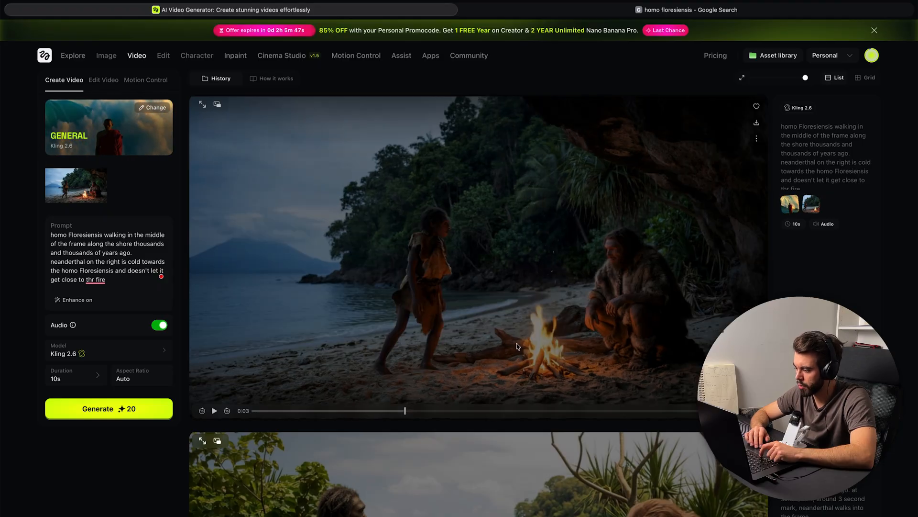
scroll(449, 445, down, 3)
scroll(449, 445, up, 3)
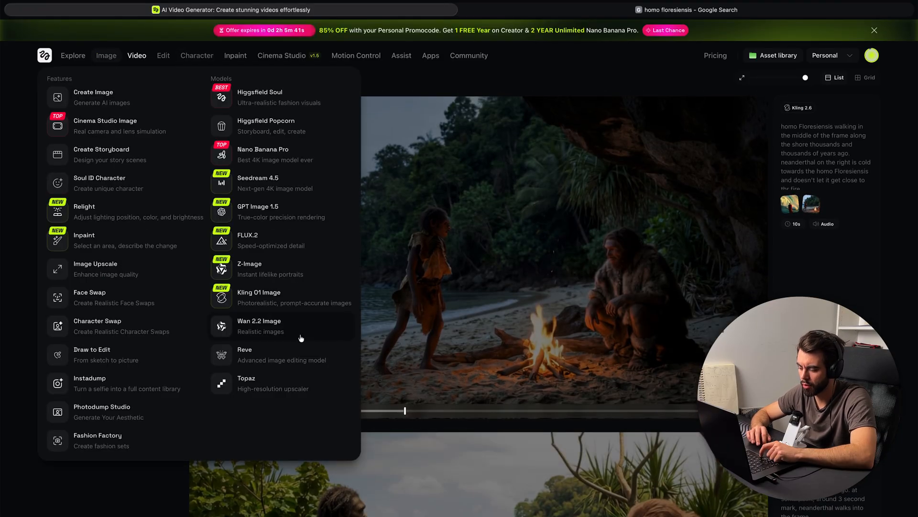
Step: Download the Nano Banana Pro campfire image from the image generation page and open the downloaded file
click(106, 56)
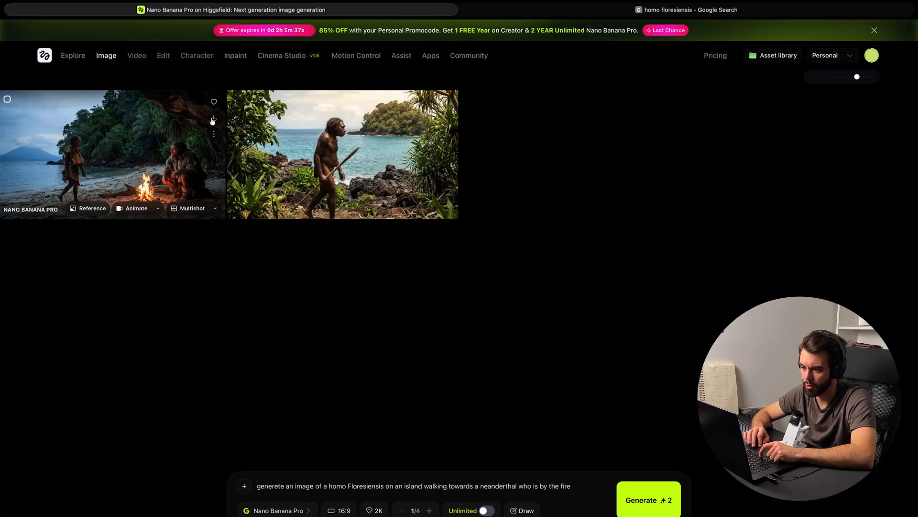
click(214, 119)
click(538, 304)
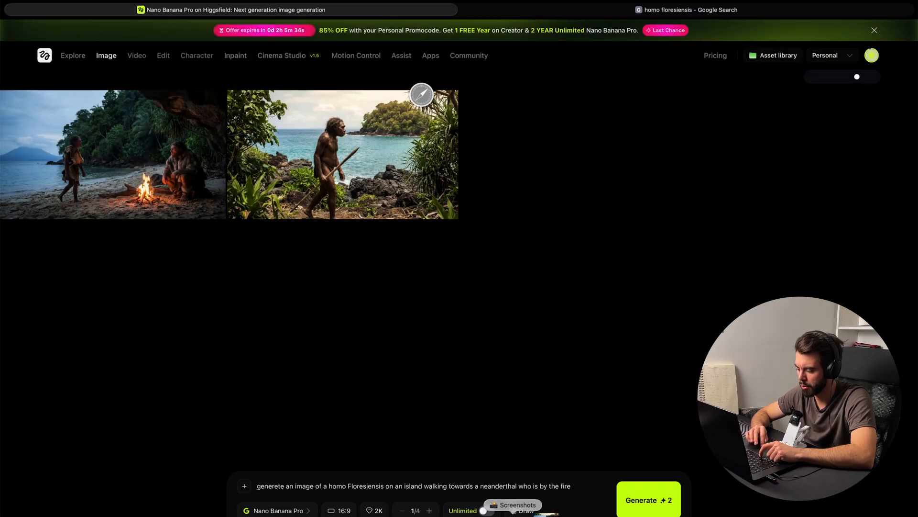
click(540, 511)
click(491, 473)
Step: Examine the neanderthal's face, fur clothing and the fire up close in the downloaded image, then view the whole picture
scroll(712, 246, up, 5)
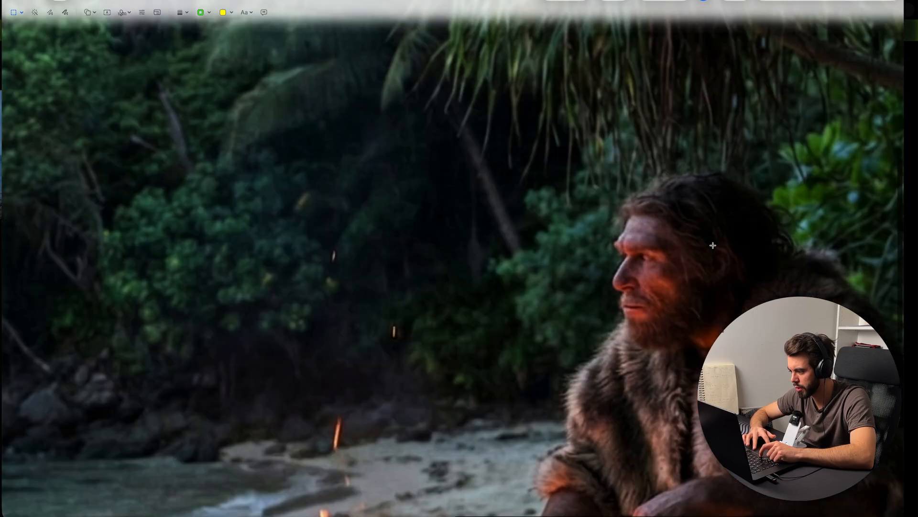
scroll(713, 245, up, 5)
scroll(713, 246, down, 5)
scroll(713, 246, down, 5)
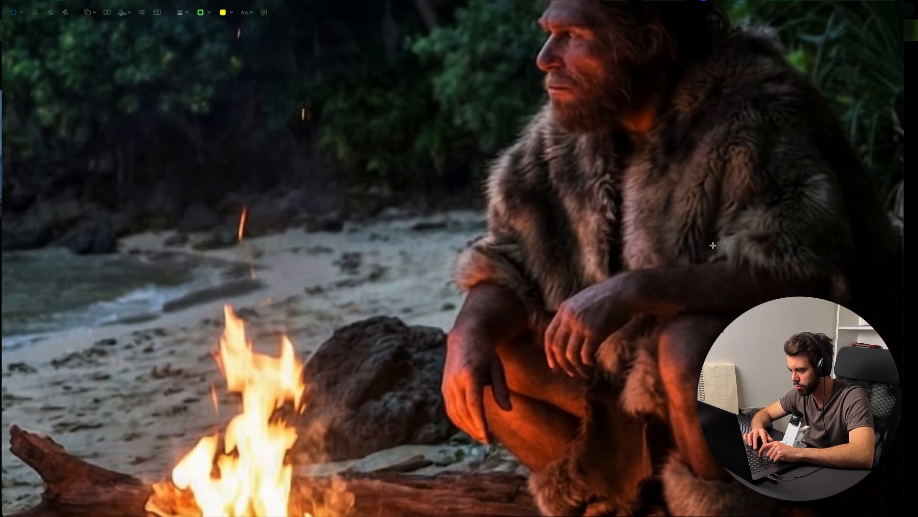
scroll(713, 245, down, 5)
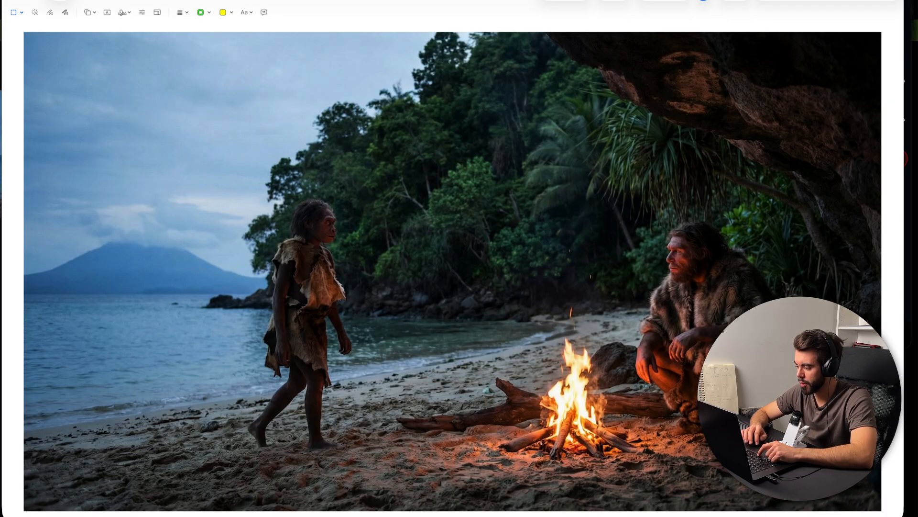